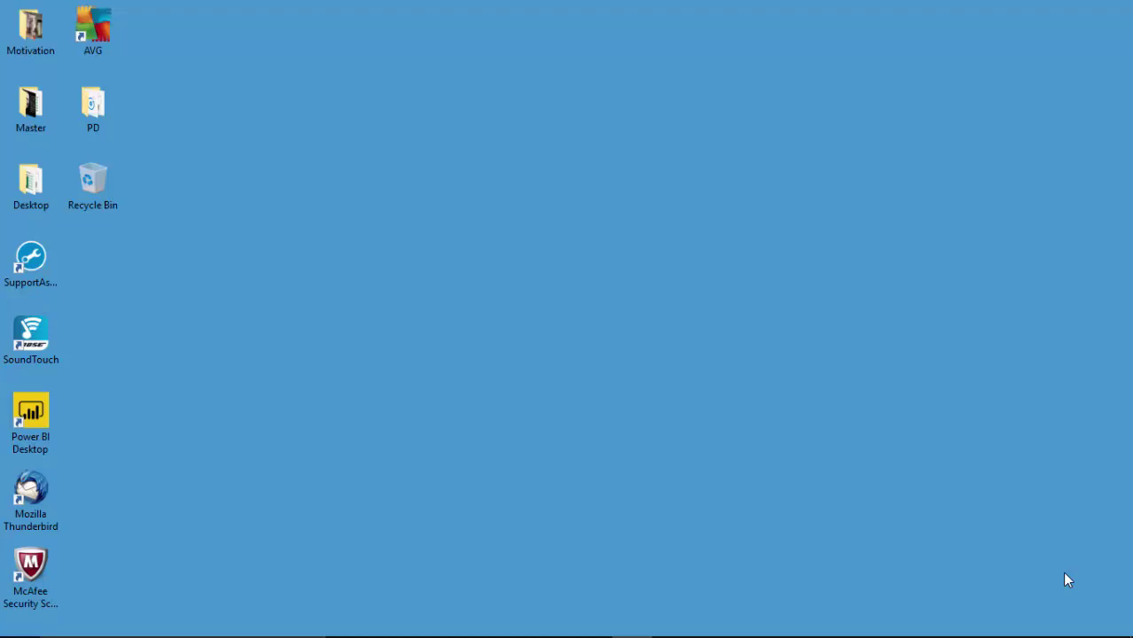
Bring the Power BI Desktop report window to the front.
click(590, 623)
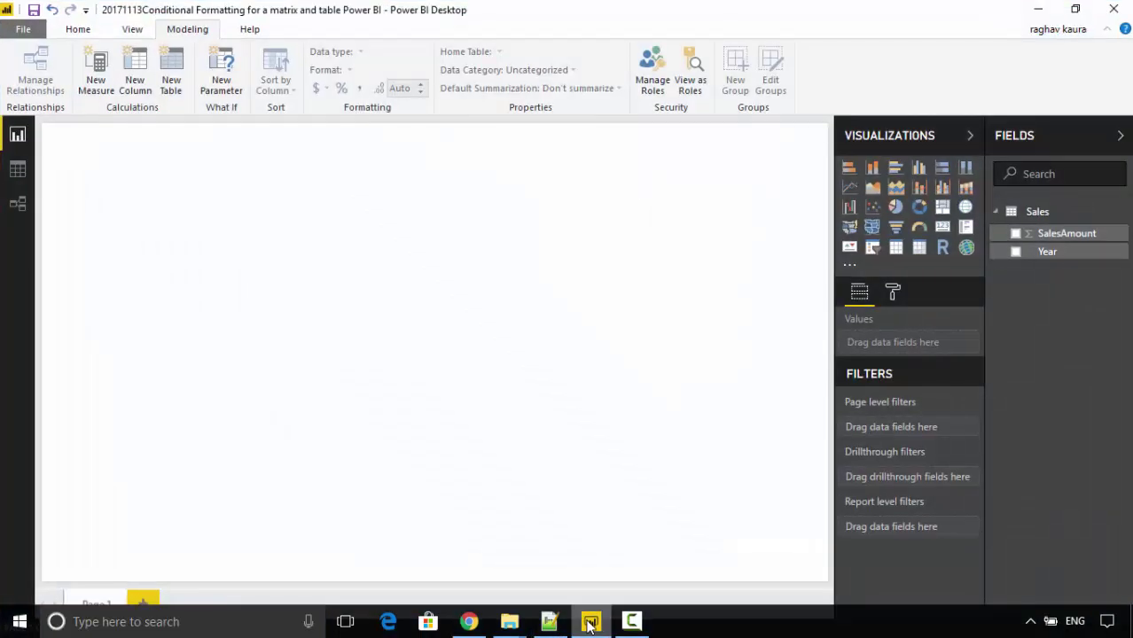
In Chrome's GitHub repo, highlight the '20171113Conditional Formatting for a matrix and table Power BI.pbix' file name.
click(468, 623)
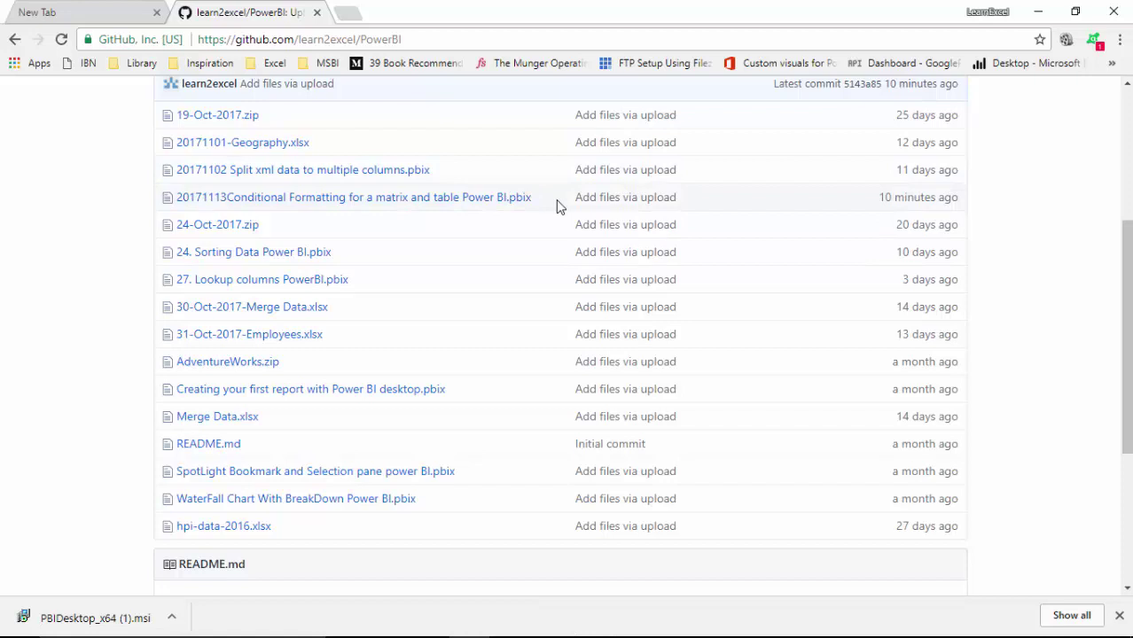
drag(530, 198, 178, 198)
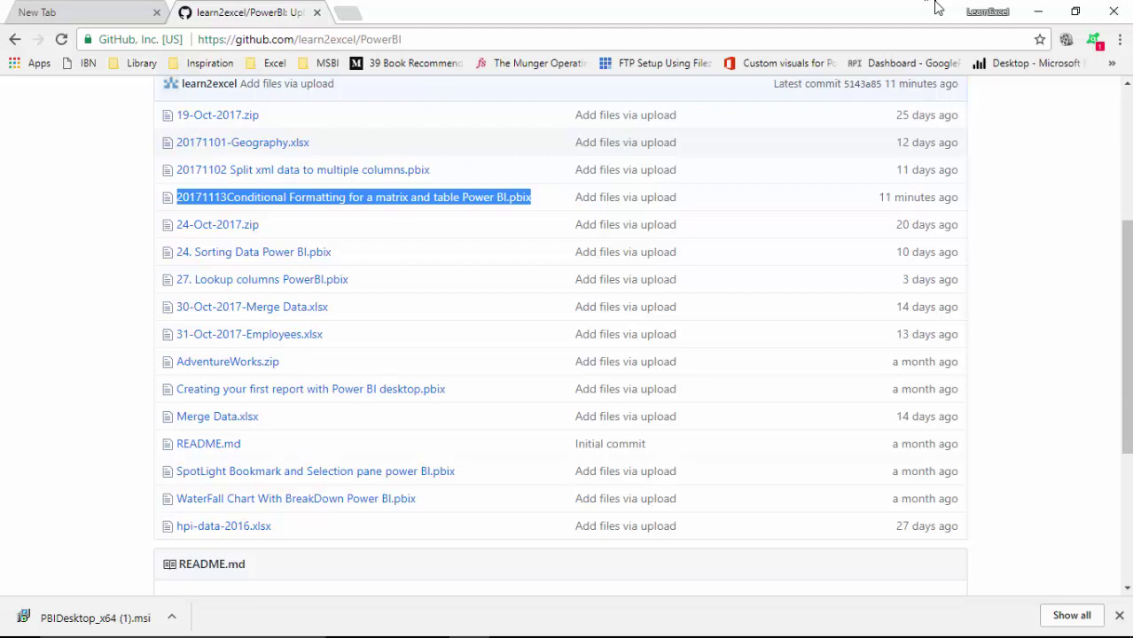
Minimize Chrome, preview the Sales data in Data view, then return to Report view.
click(1036, 11)
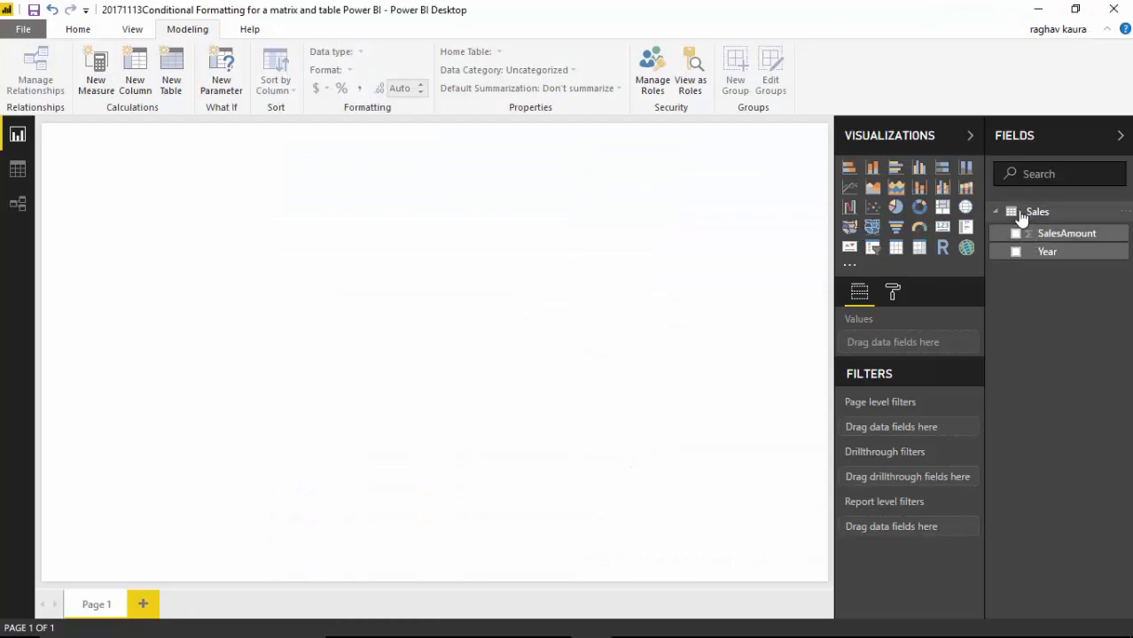
click(17, 168)
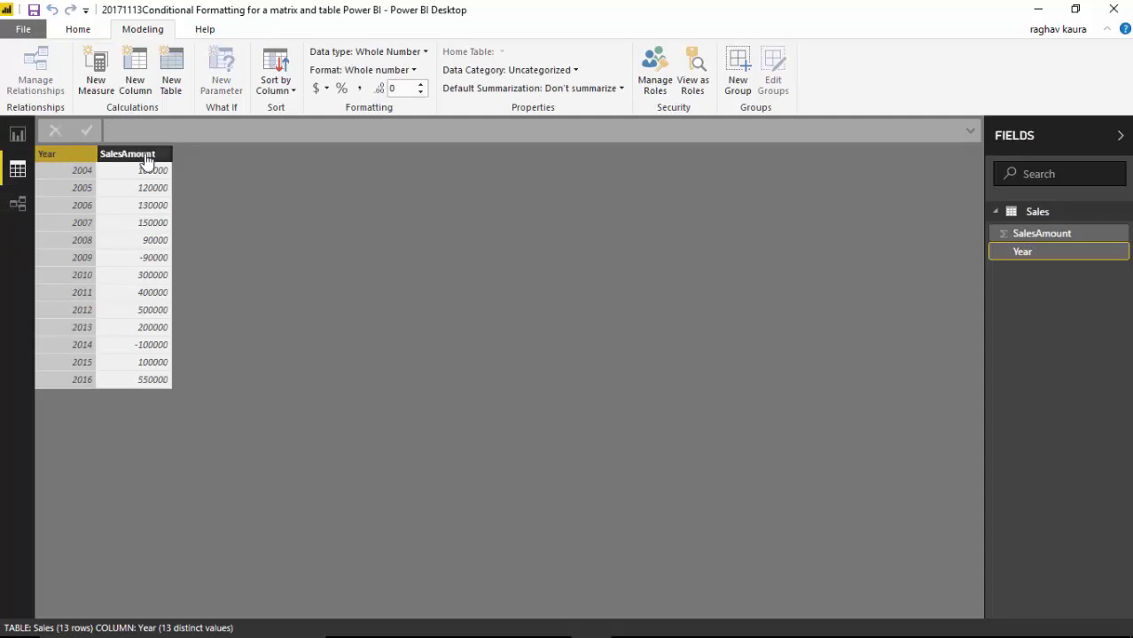
click(14, 132)
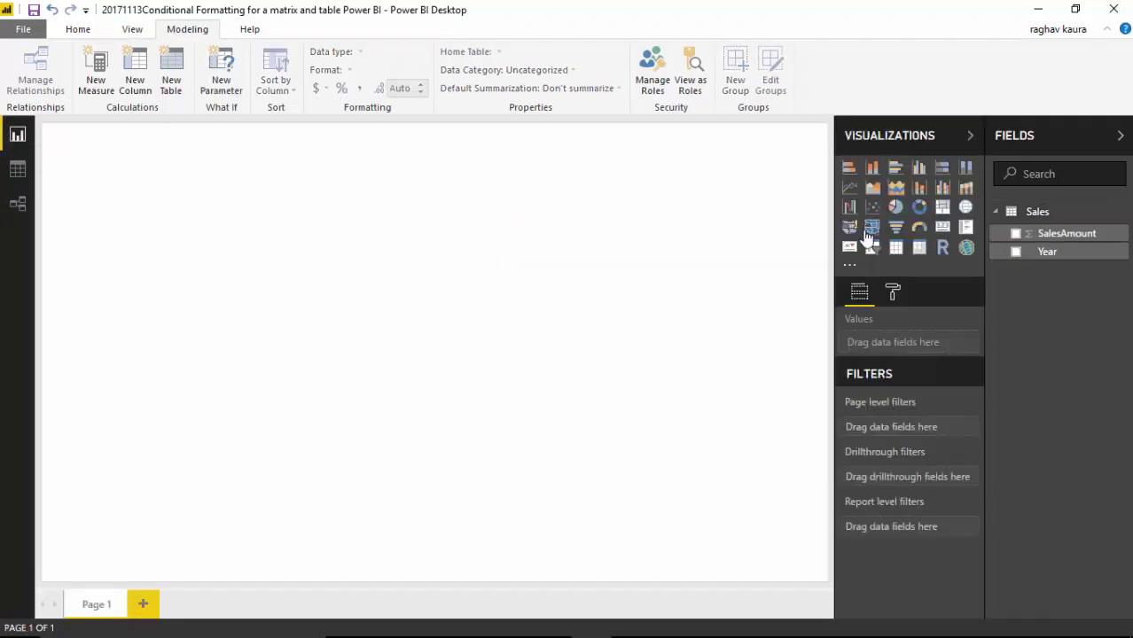
Insert an enlarged Table visual showing the Year and SalesAmount fields.
click(896, 251)
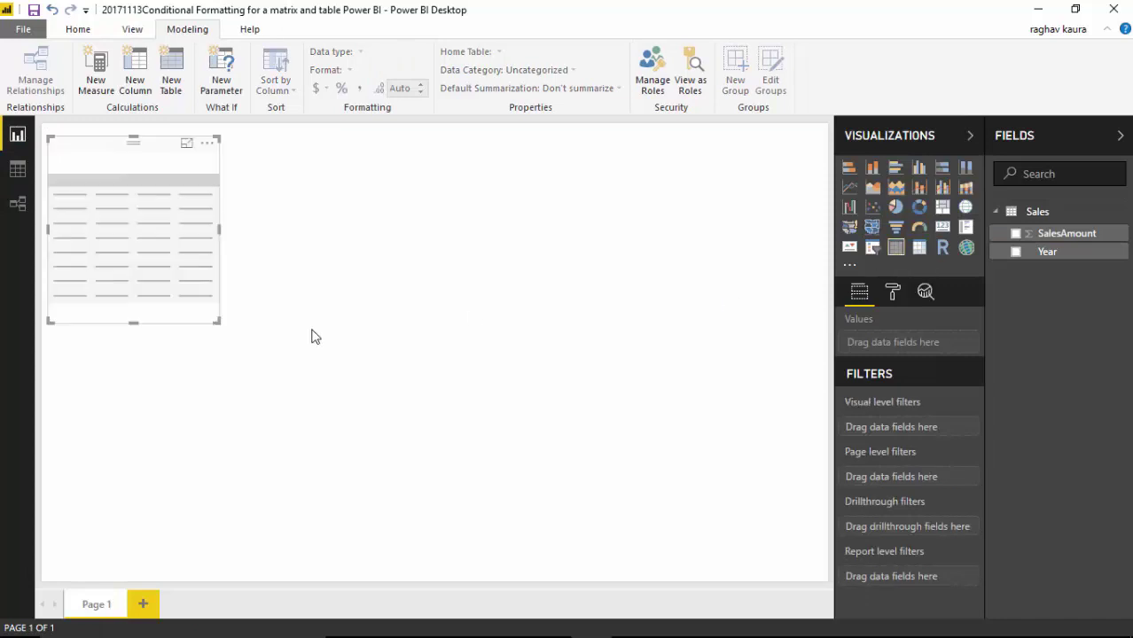
drag(213, 323, 390, 432)
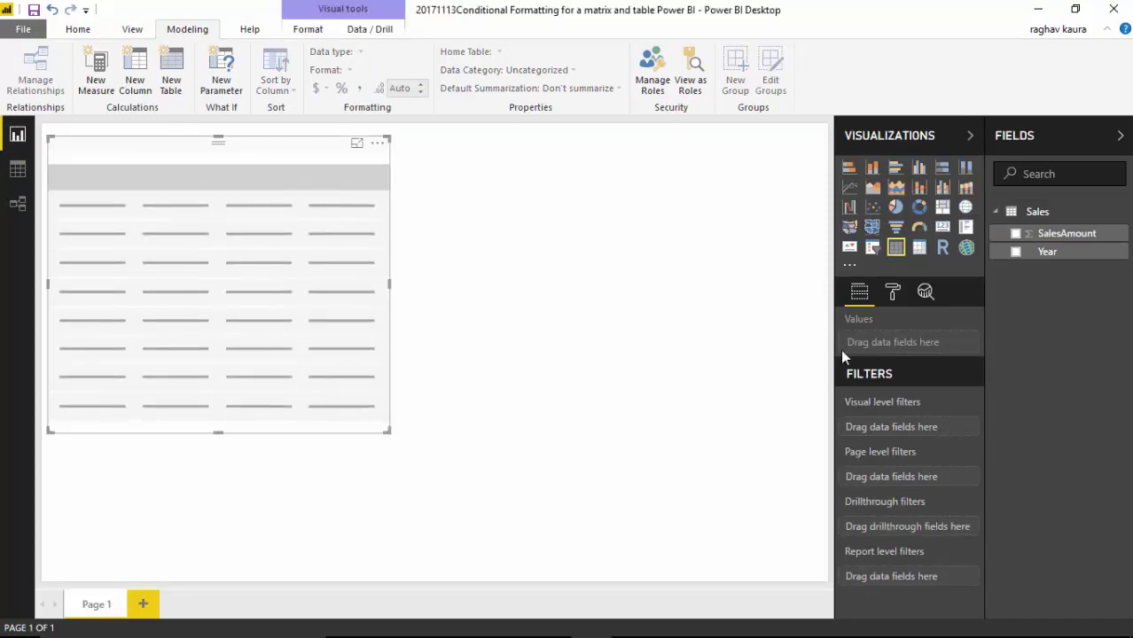
click(1015, 251)
click(1015, 233)
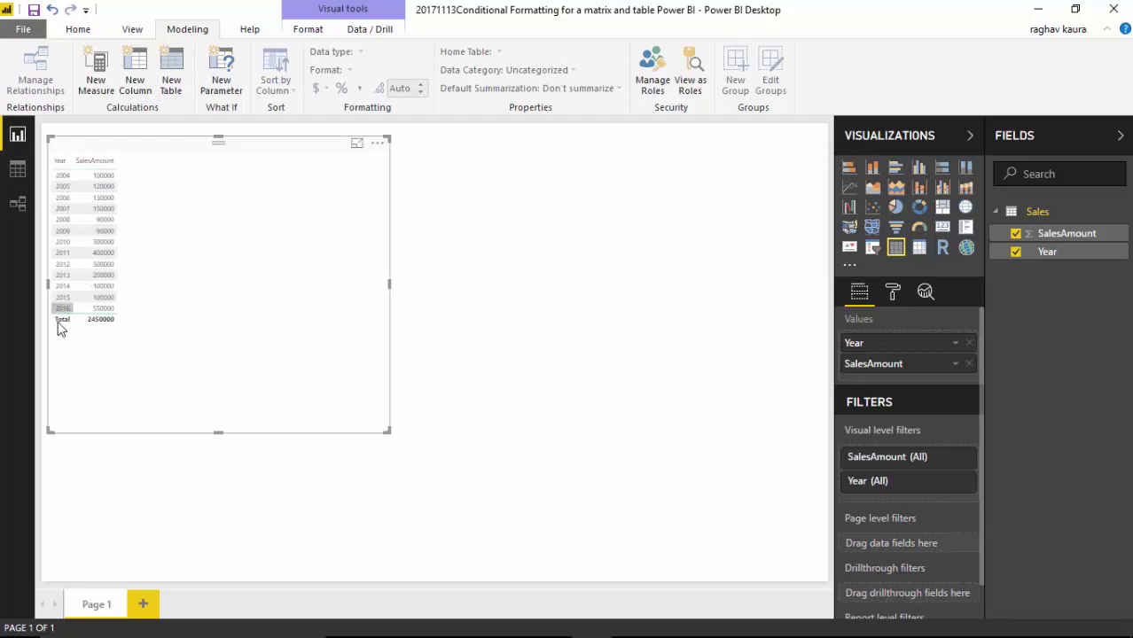
Turn on conditional Font color for SalesAmount and open its Advanced controls.
click(894, 294)
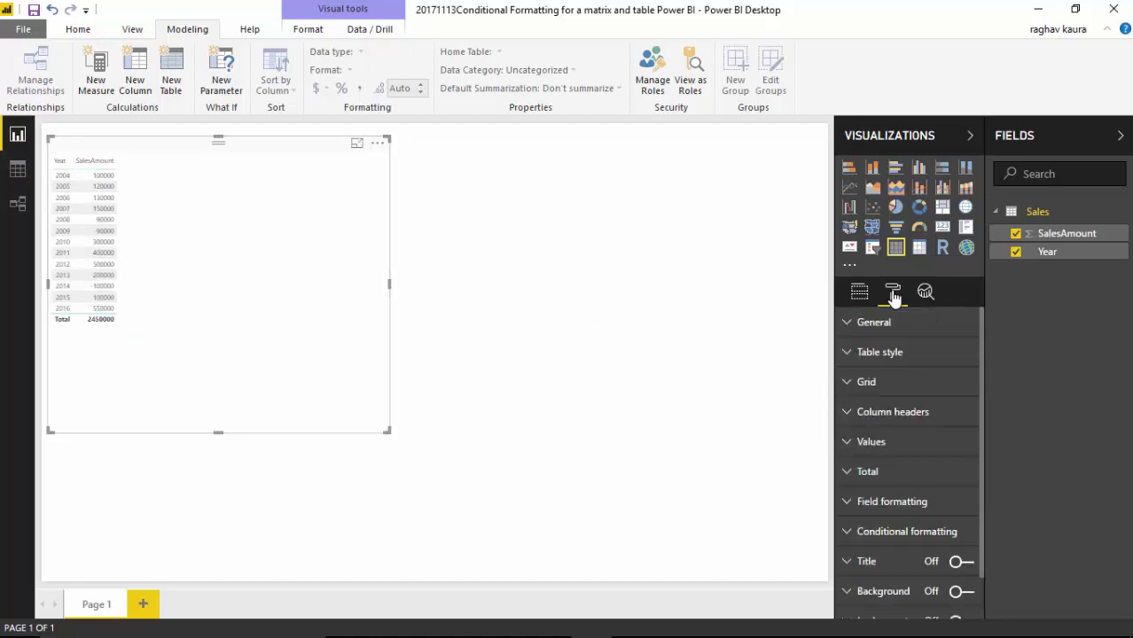
click(849, 536)
drag(980, 438, 986, 544)
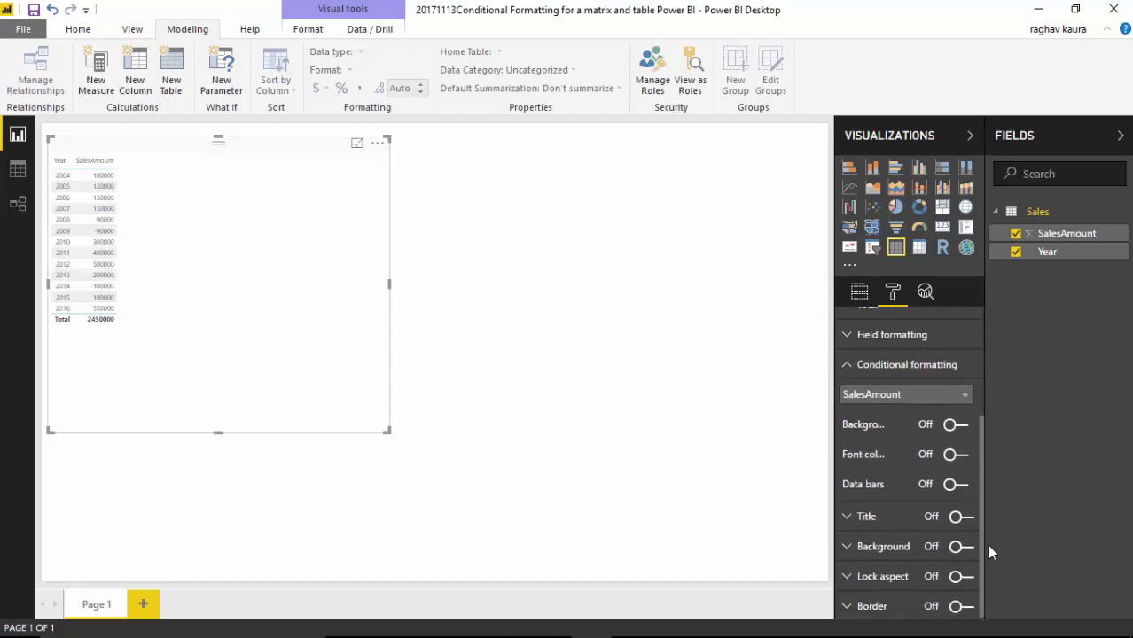
click(965, 401)
click(965, 401)
click(949, 455)
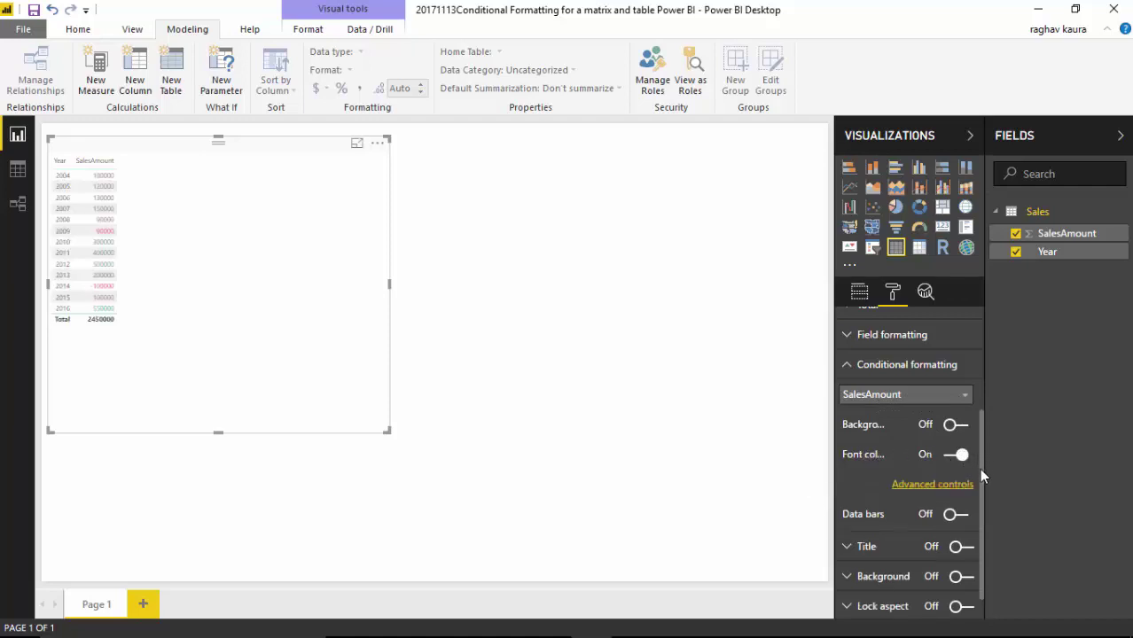
scroll(978, 468, down, 1)
click(938, 453)
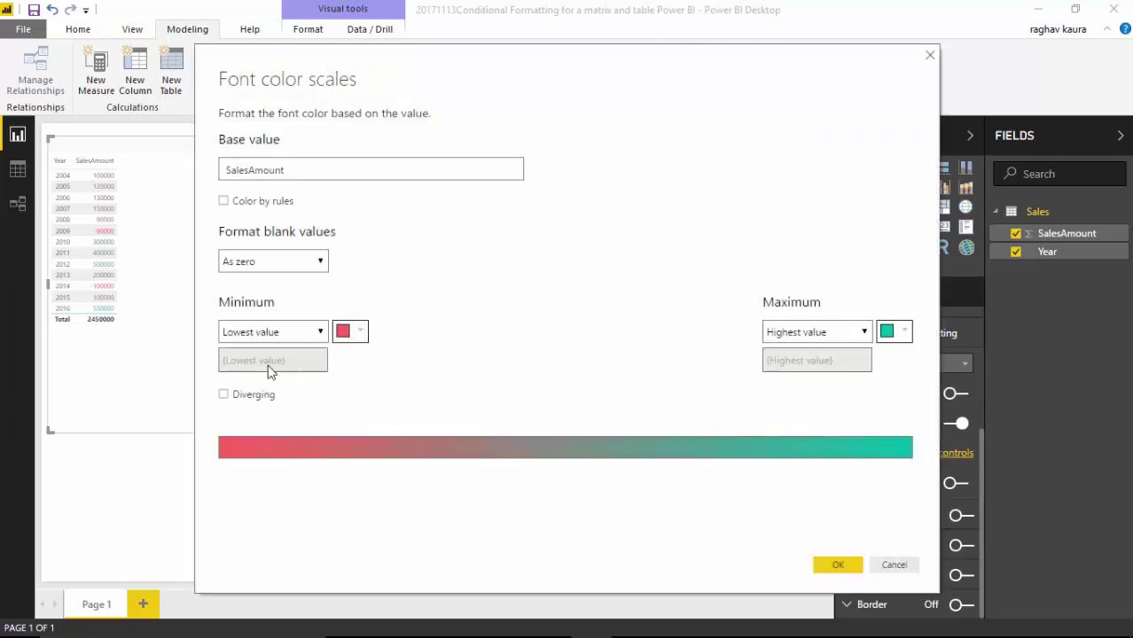
Switch to Color by rules with a first rule: -1000000 up to 0 shown red.
click(223, 202)
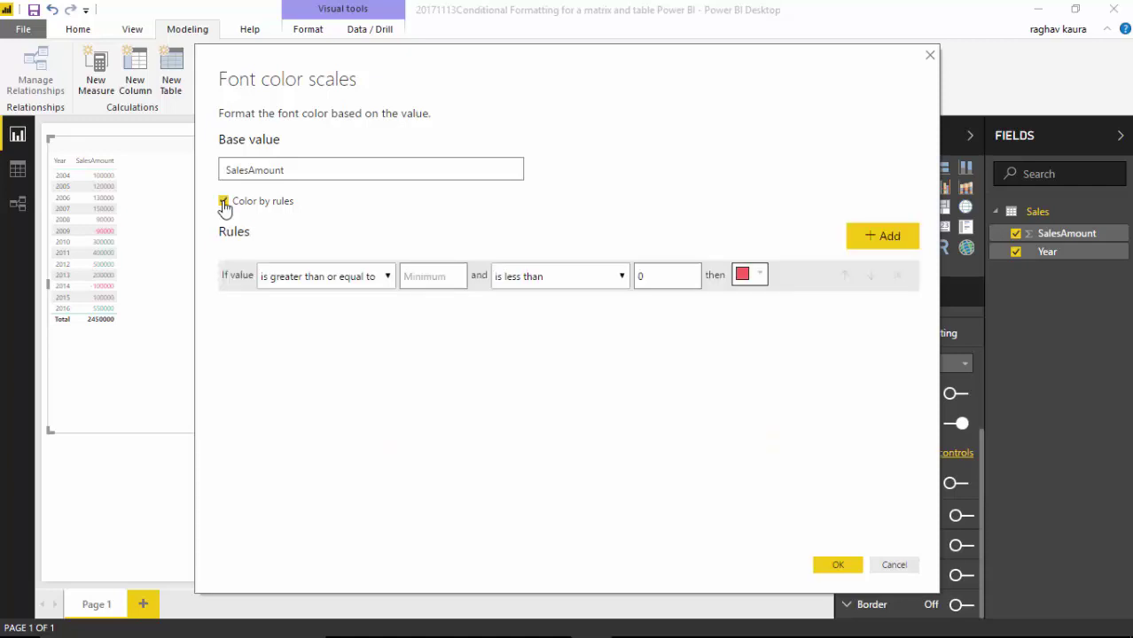
click(388, 277)
click(388, 280)
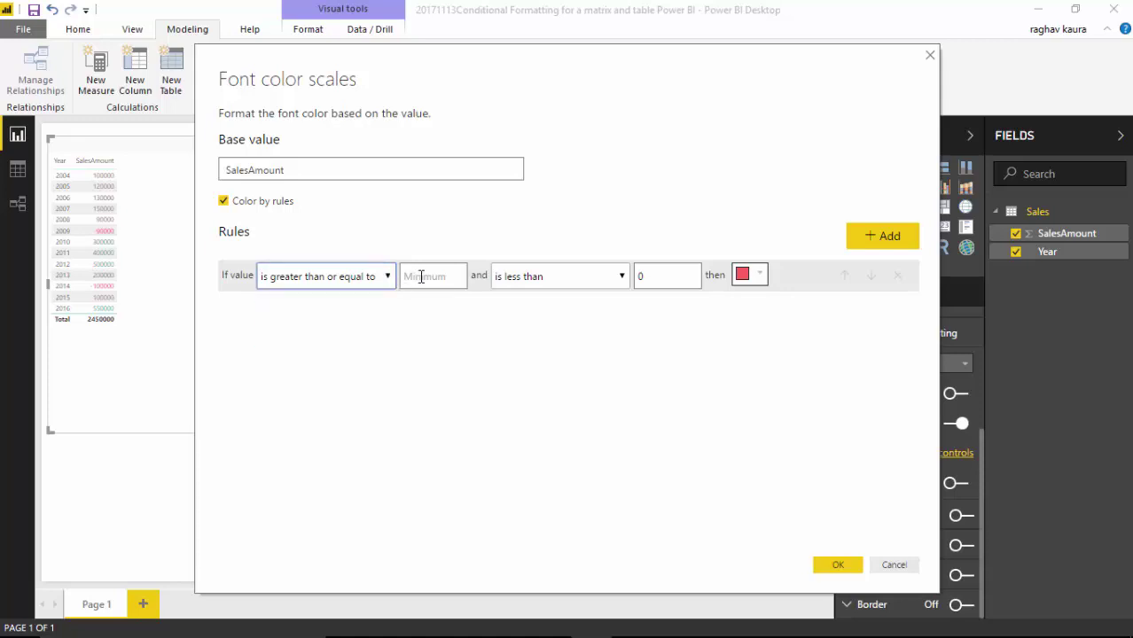
click(421, 276)
text(-1000000)
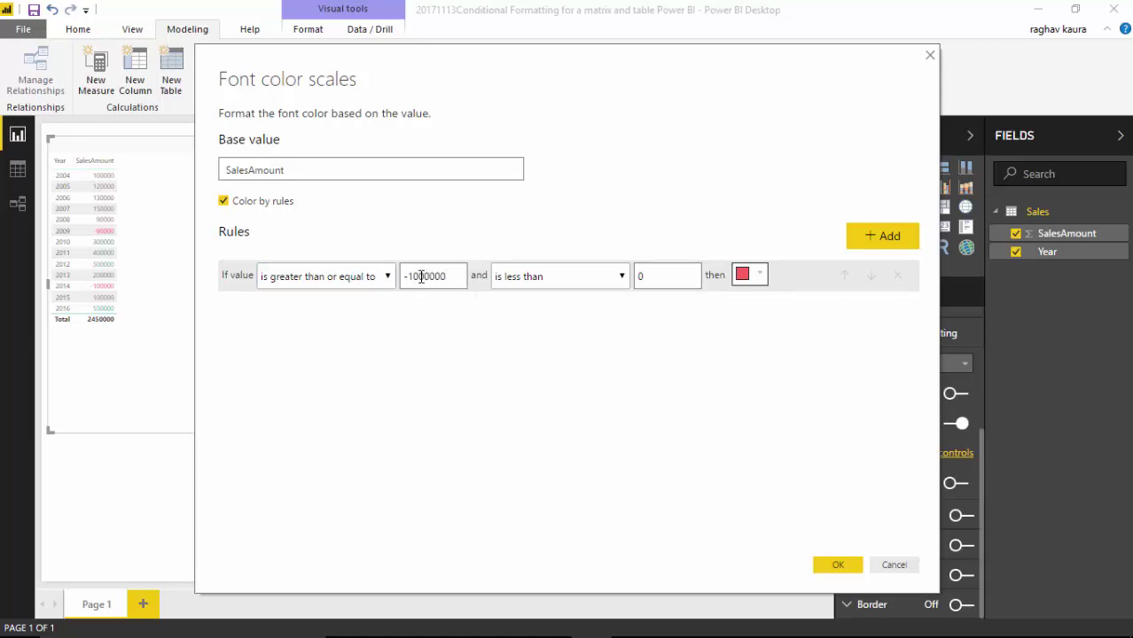
key(Tab)
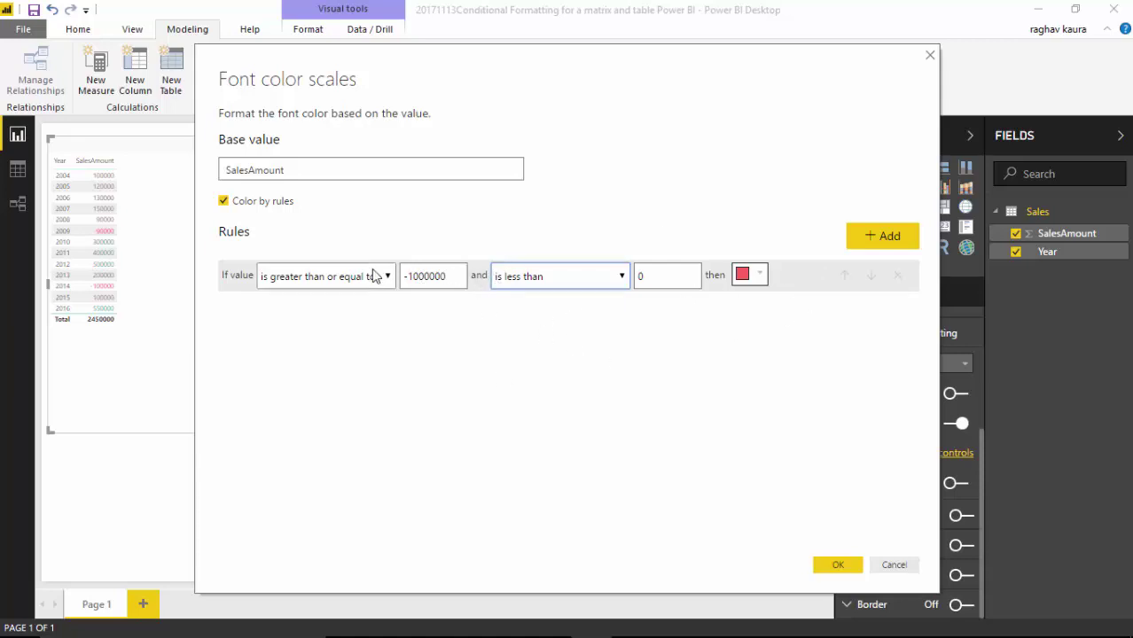
Add a second rule, 0 up to 10000000 in black, and apply the font rules.
click(882, 234)
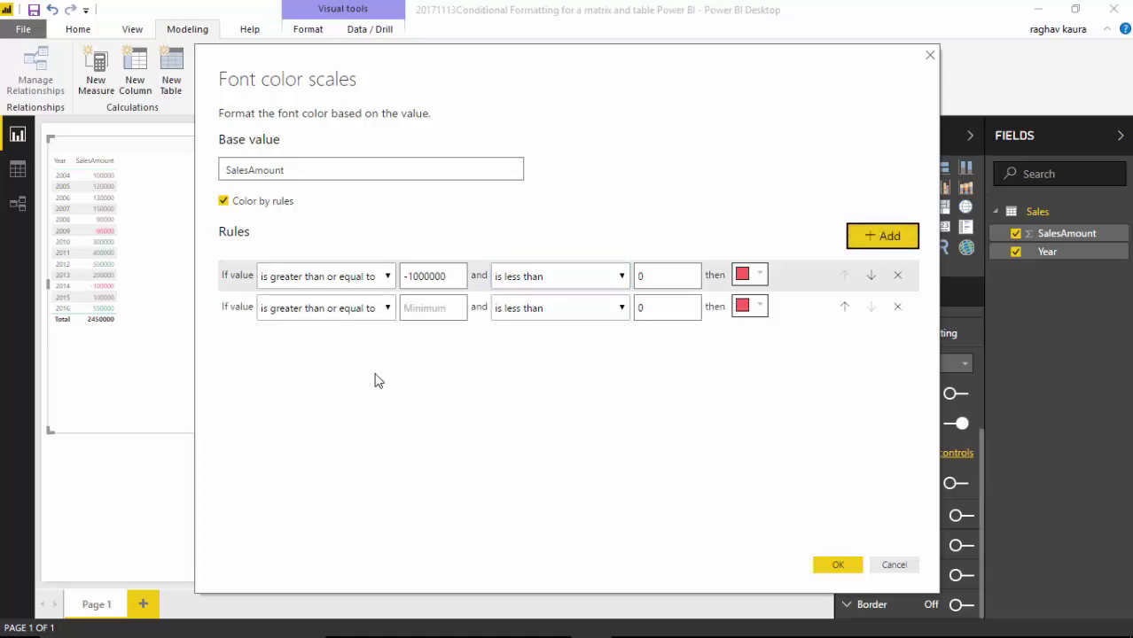
click(436, 307)
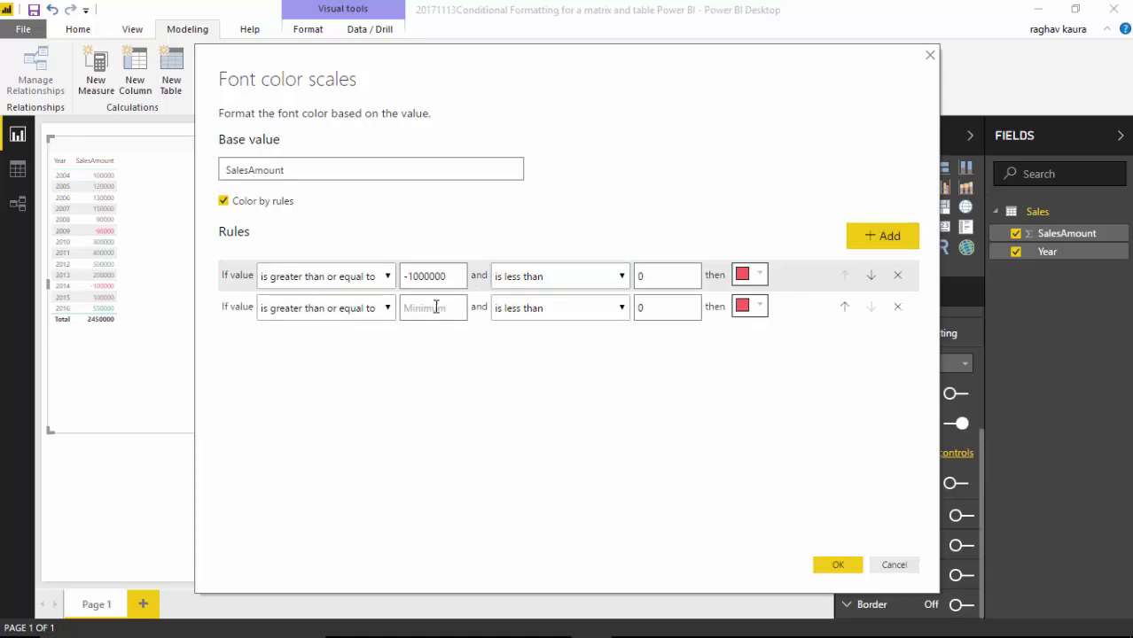
text(0)
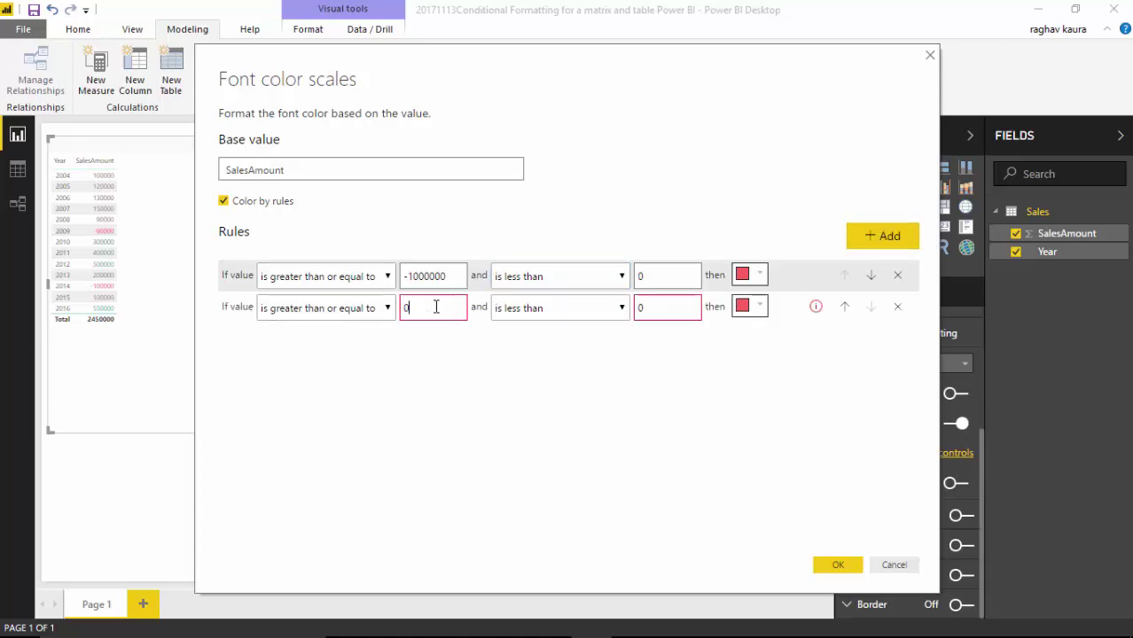
double_click(678, 308)
text(10000000)
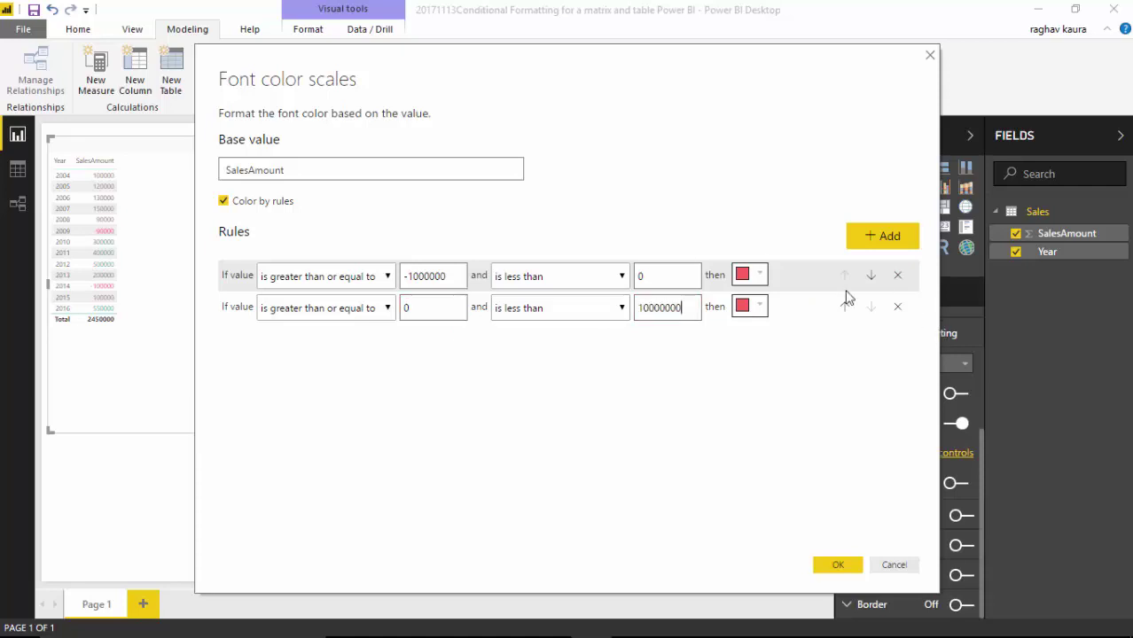
click(759, 307)
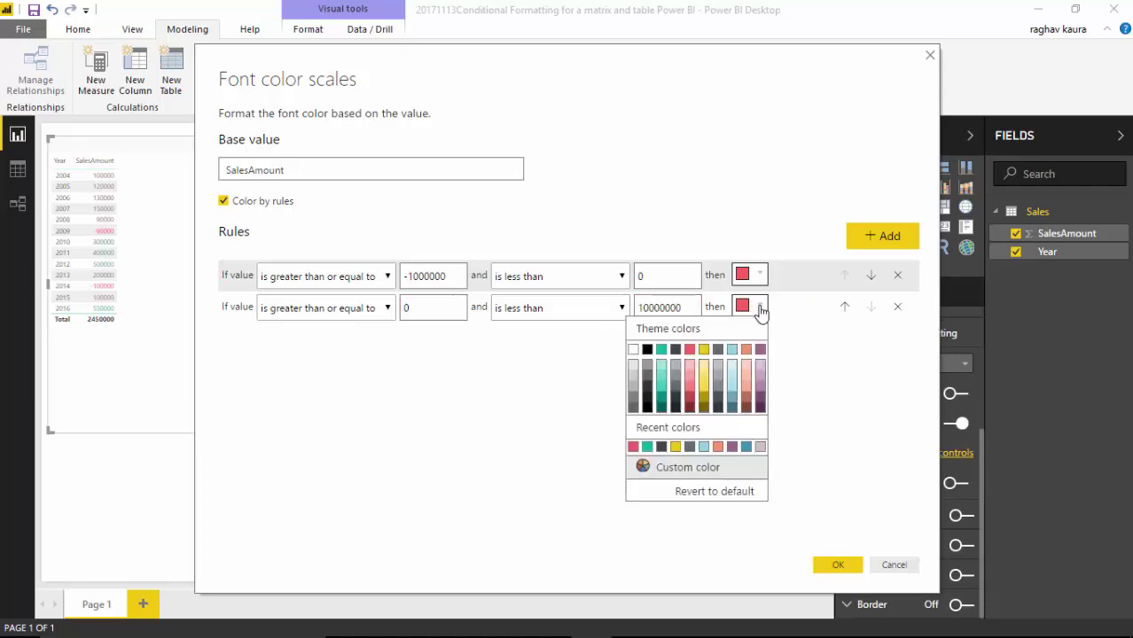
click(647, 349)
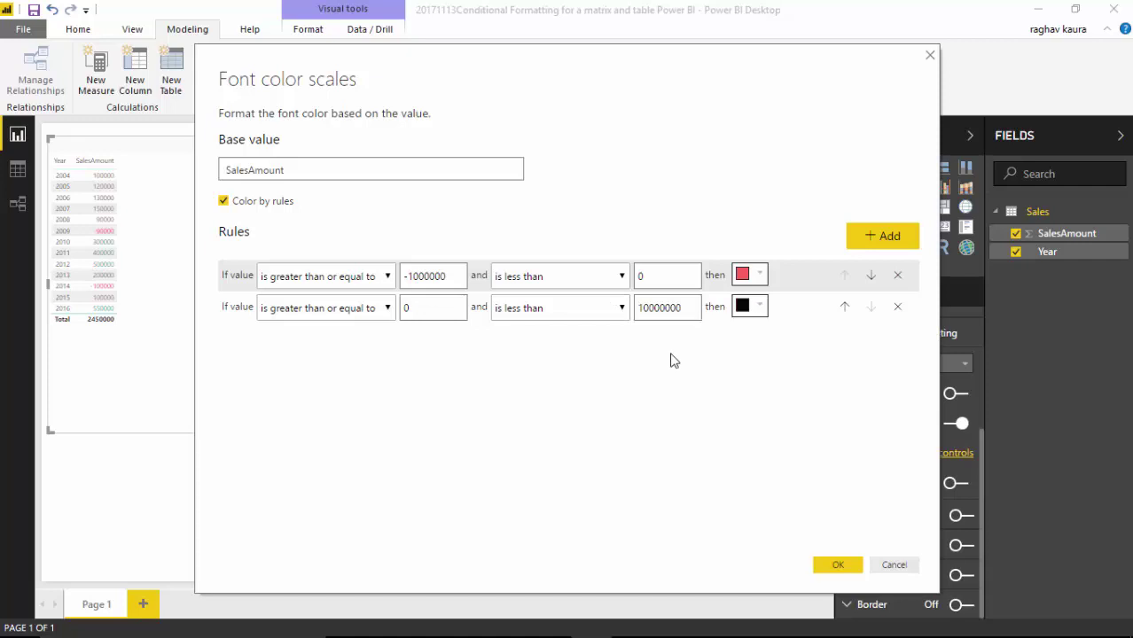
click(836, 566)
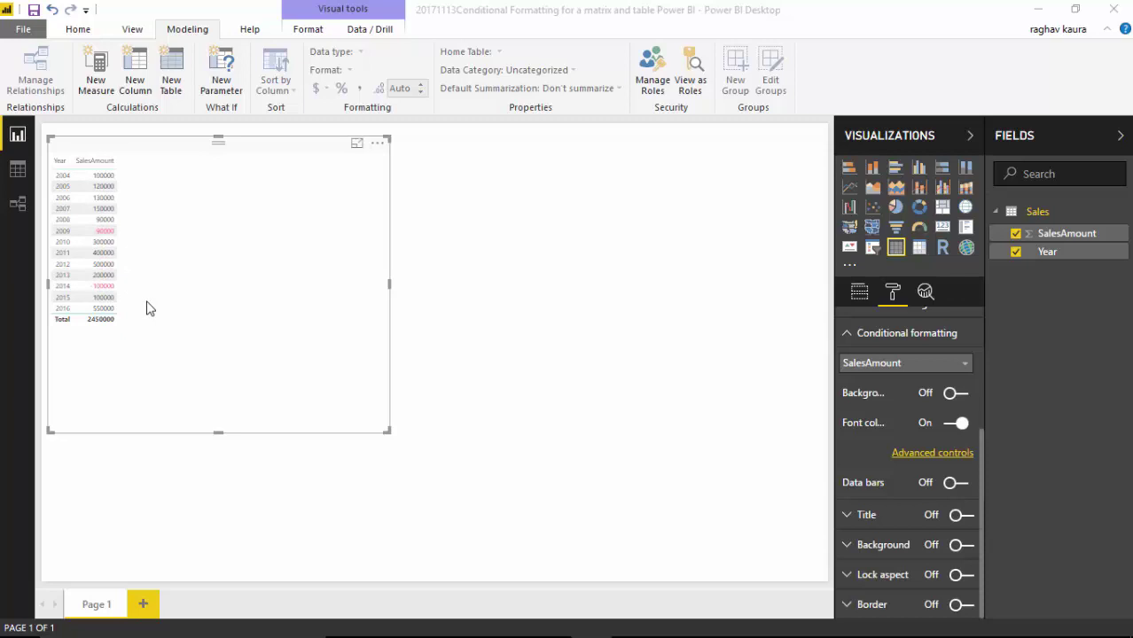
Replace SalesAmount's conditional font colour with a conditional background colour scale.
click(960, 429)
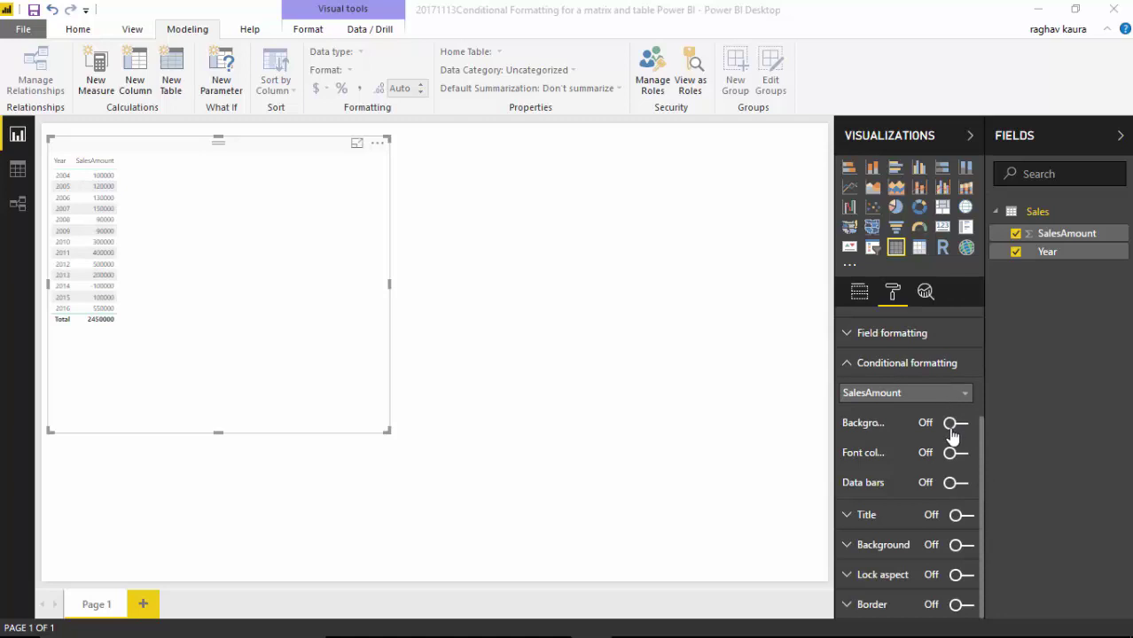
click(951, 426)
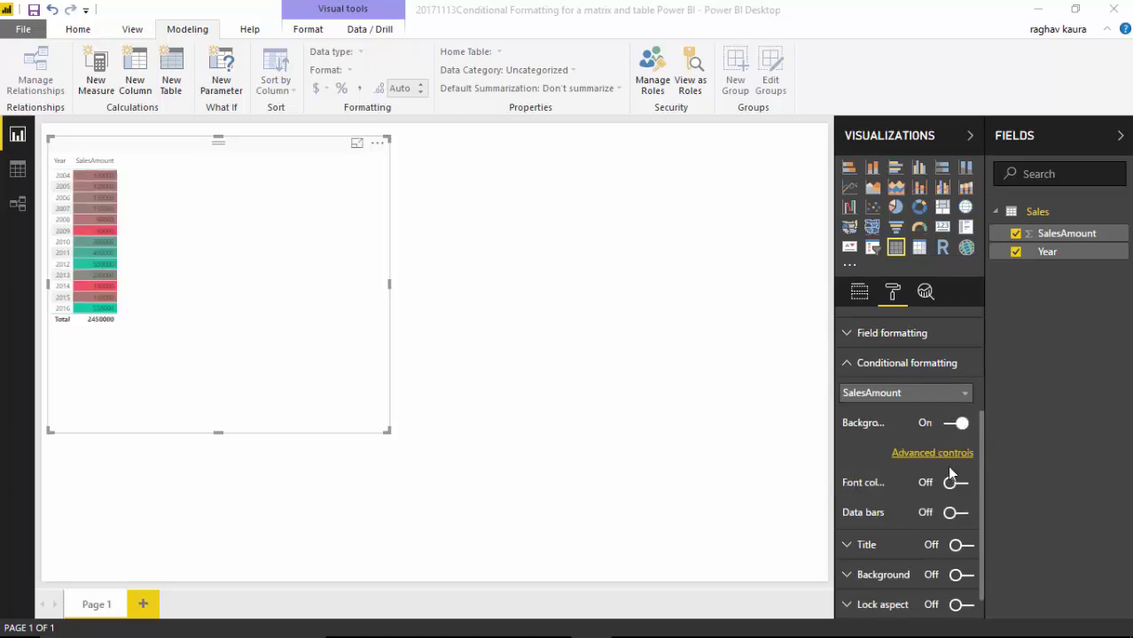
Set background Color by rules with a first rule of -1000000 to 0 in red.
click(942, 461)
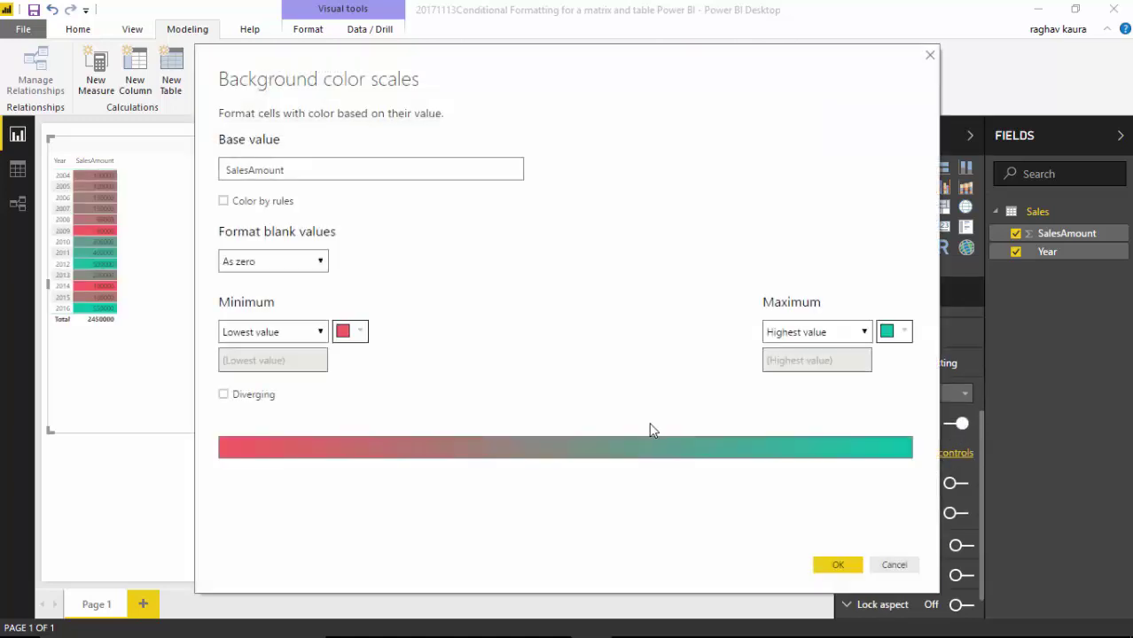
click(224, 204)
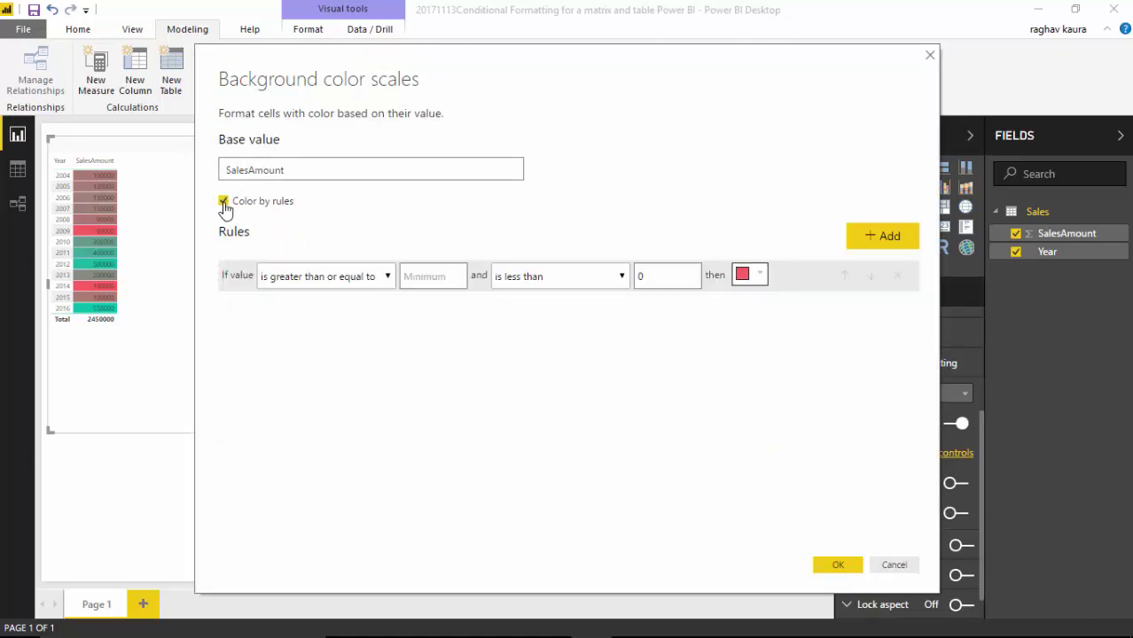
click(428, 276)
text(-1000000)
Add a second background rule: 0 to 300000 in yellow.
click(873, 237)
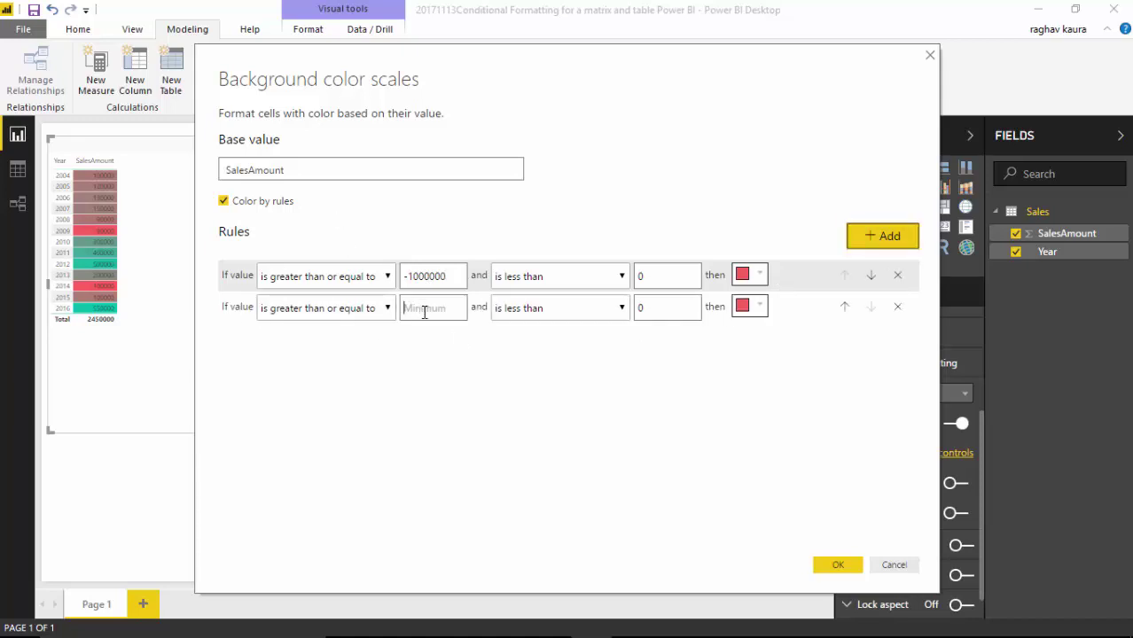
text(0)
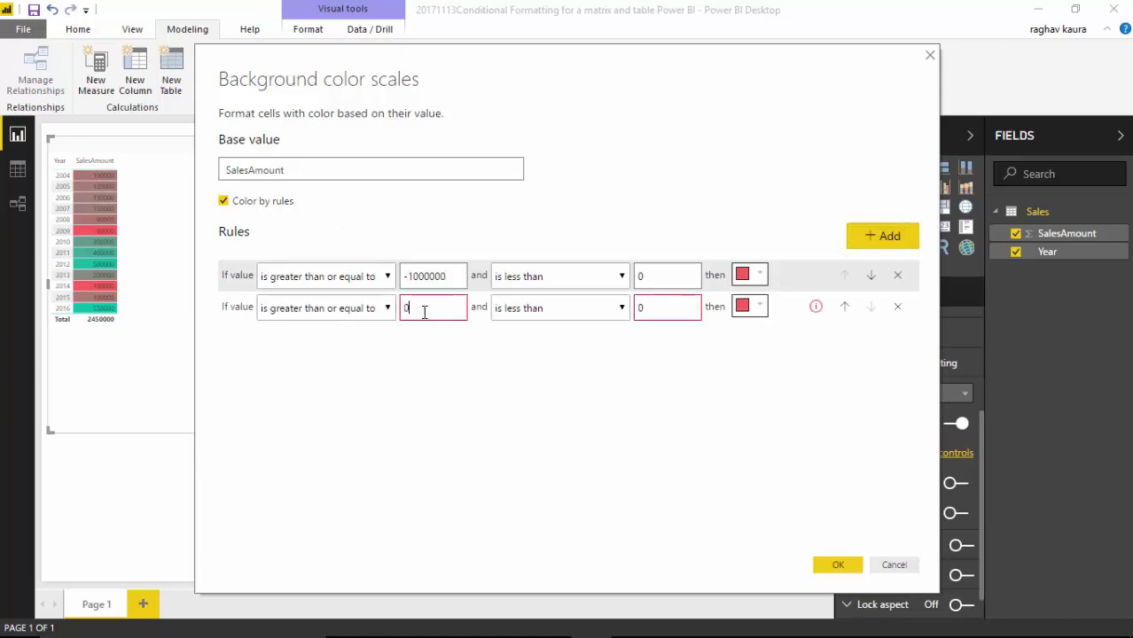
double_click(669, 308)
text(30000)
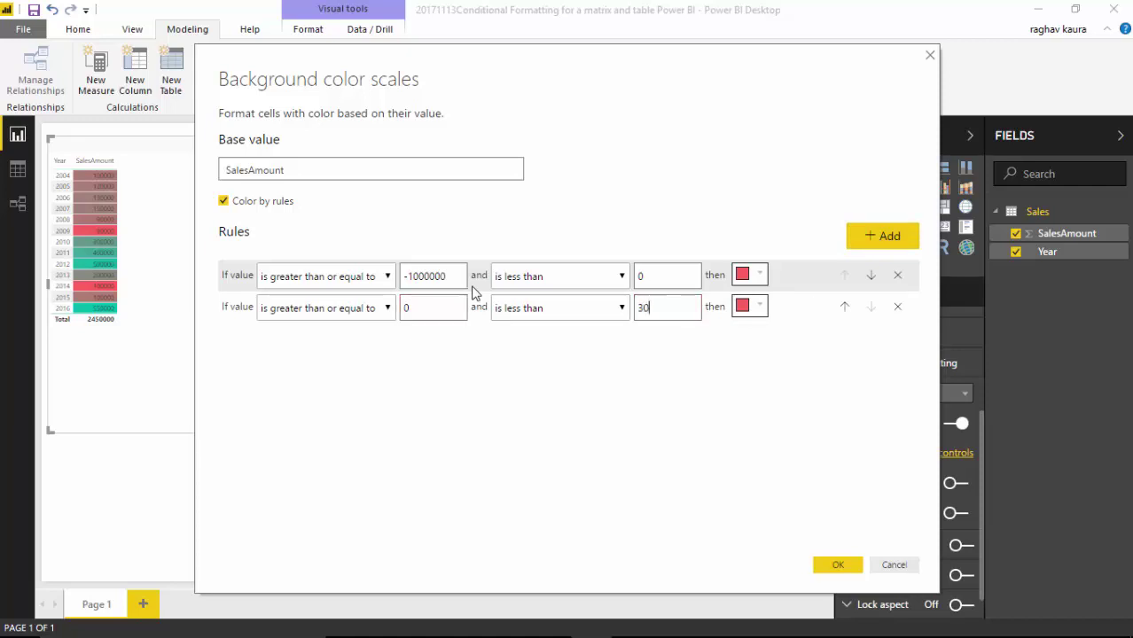
text(0)
click(758, 307)
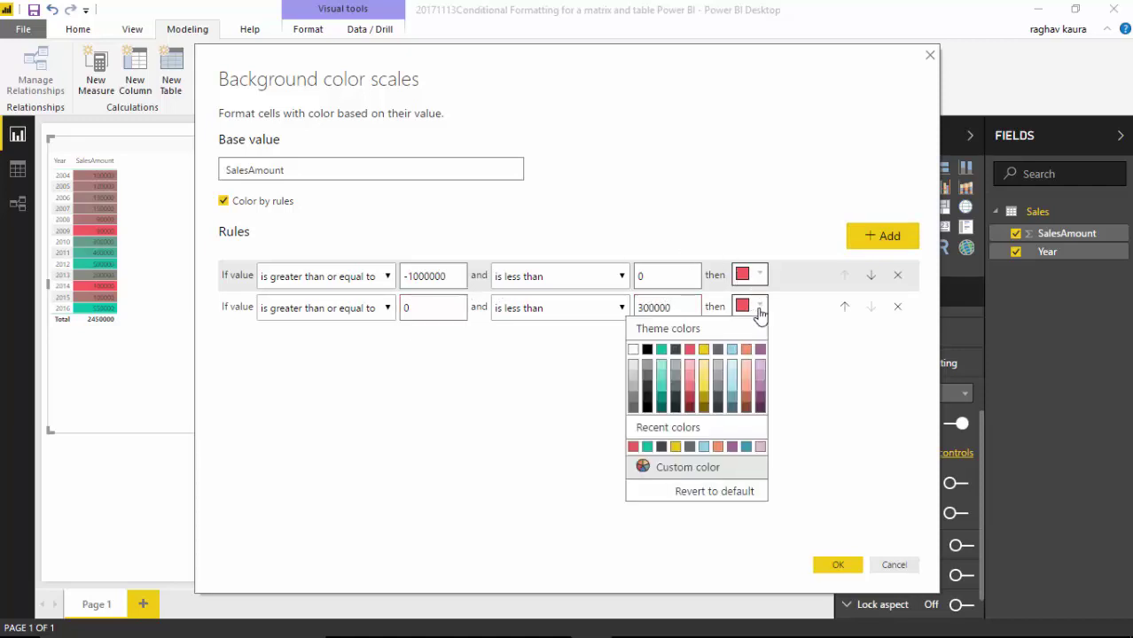
click(701, 350)
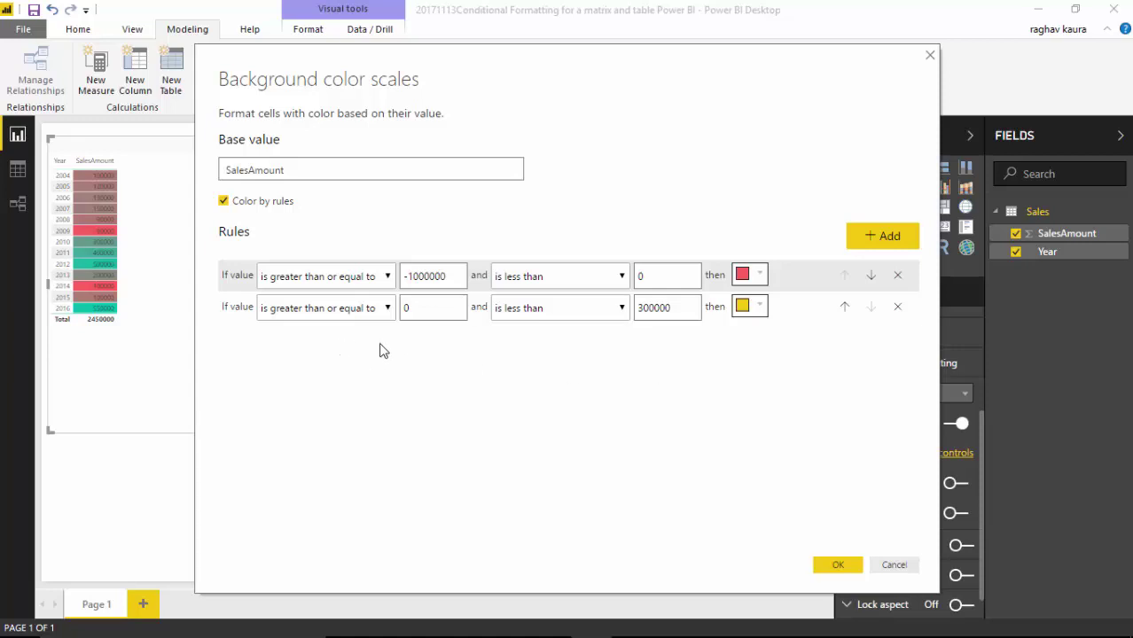
Add a third background rule, 300000 to 1000000 in teal, and apply the rules.
click(884, 235)
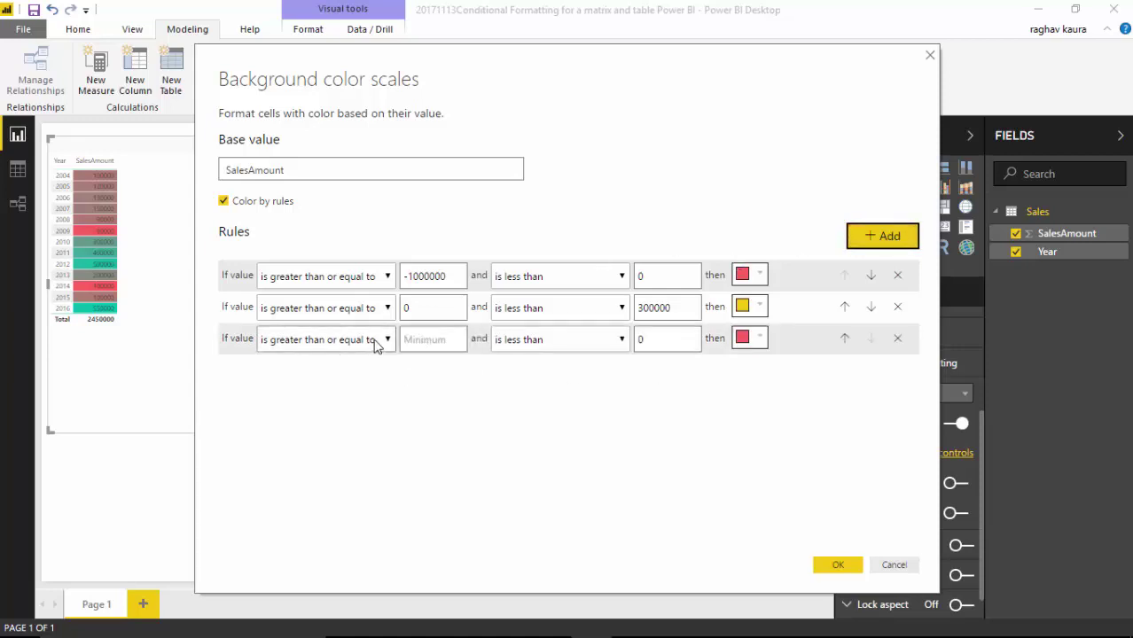
click(380, 344)
click(379, 344)
click(431, 340)
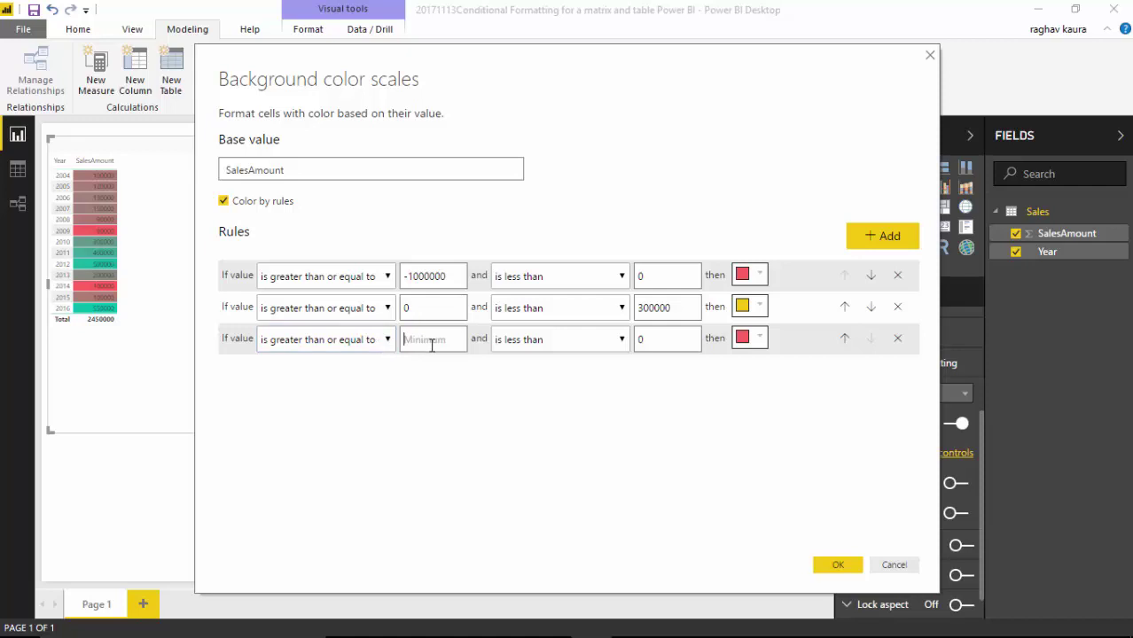
text(300000)
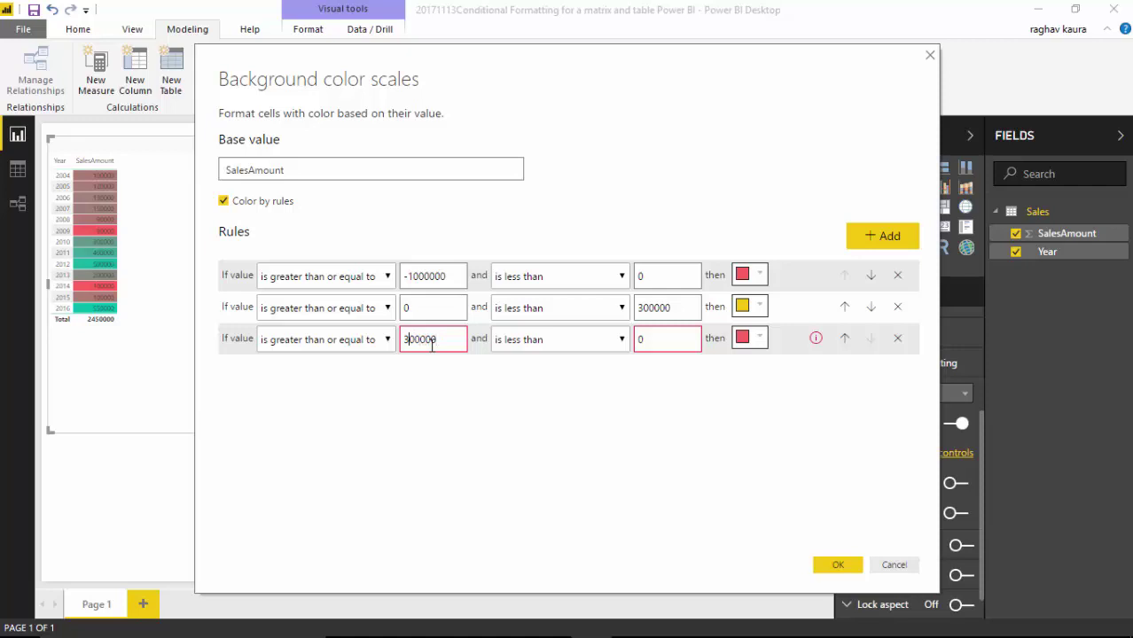
double_click(666, 340)
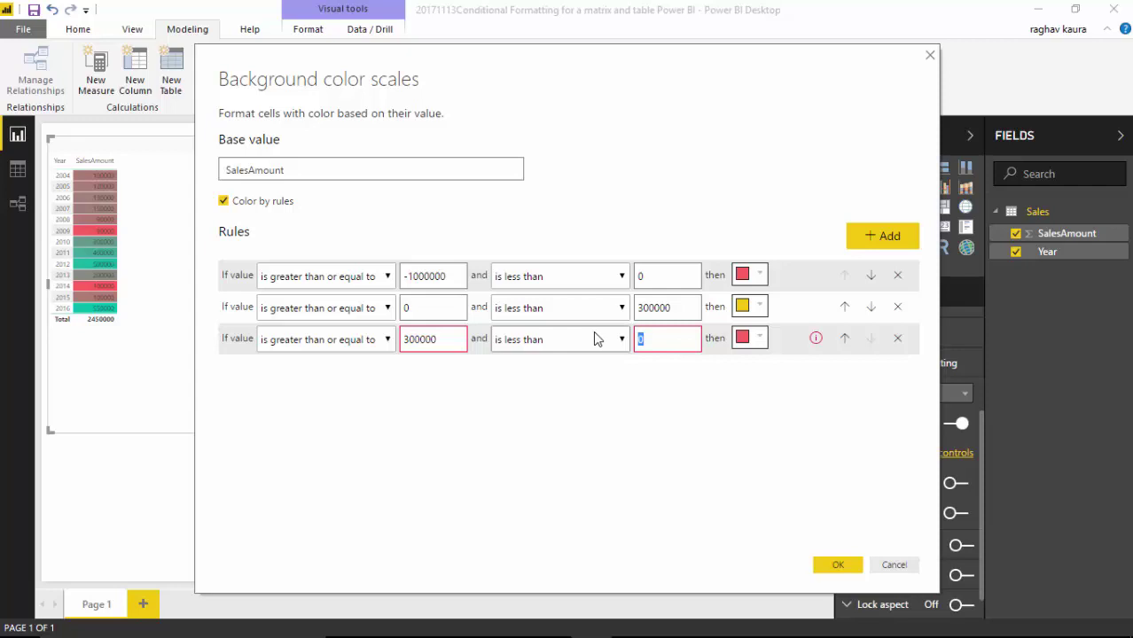
text(1000000)
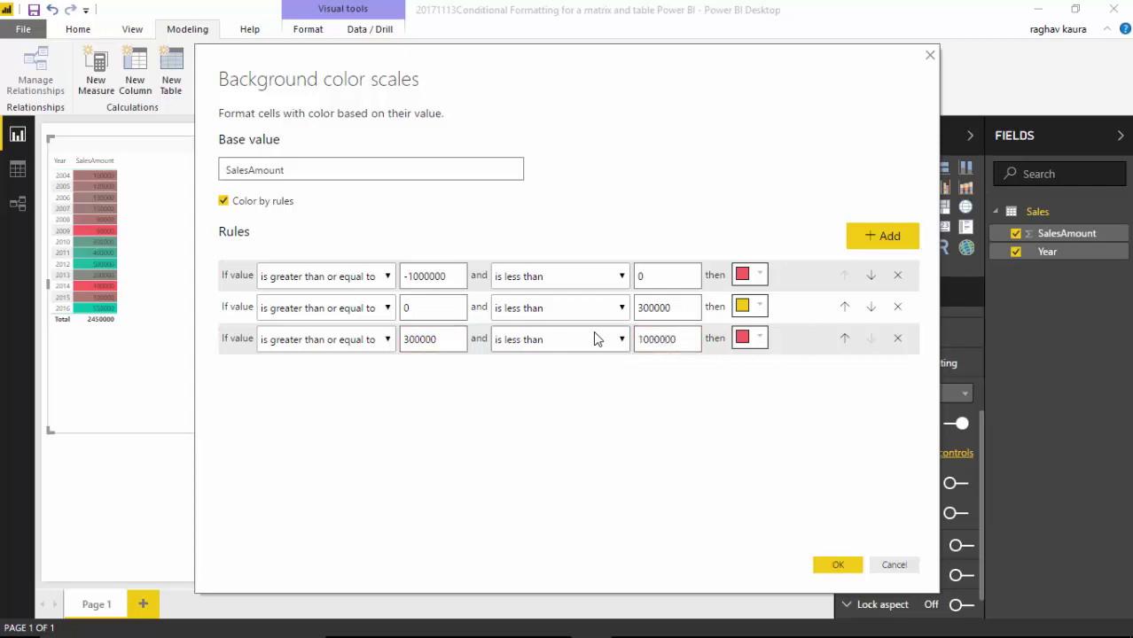
click(762, 341)
click(664, 388)
click(838, 567)
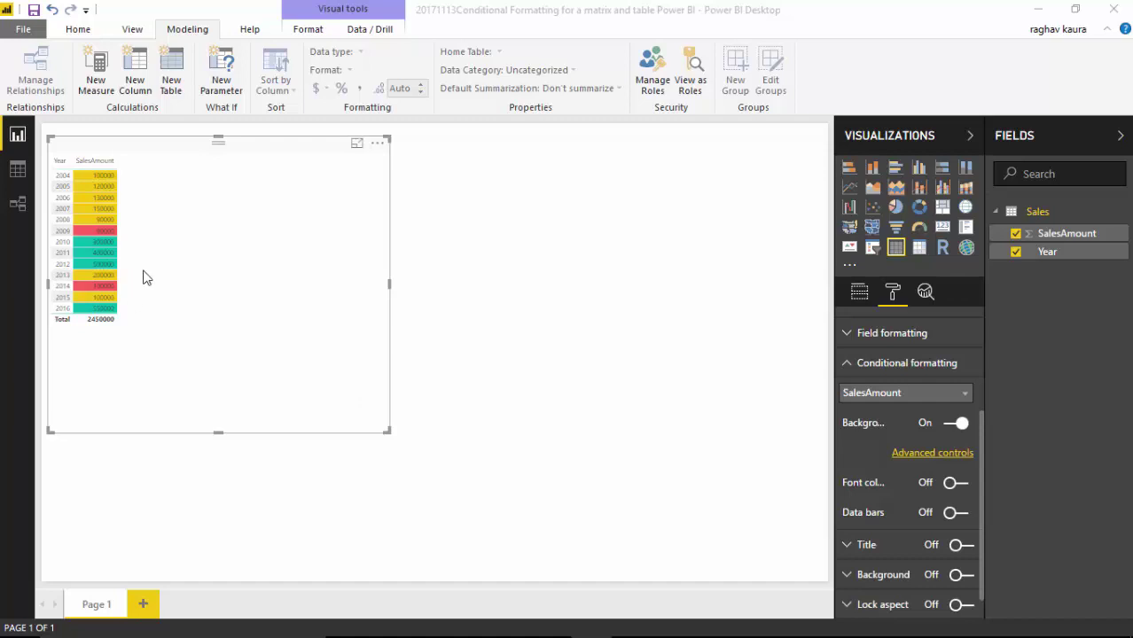
Convert the Year/SalesAmount matrix into a table, keeping its rule-based background colours.
click(919, 249)
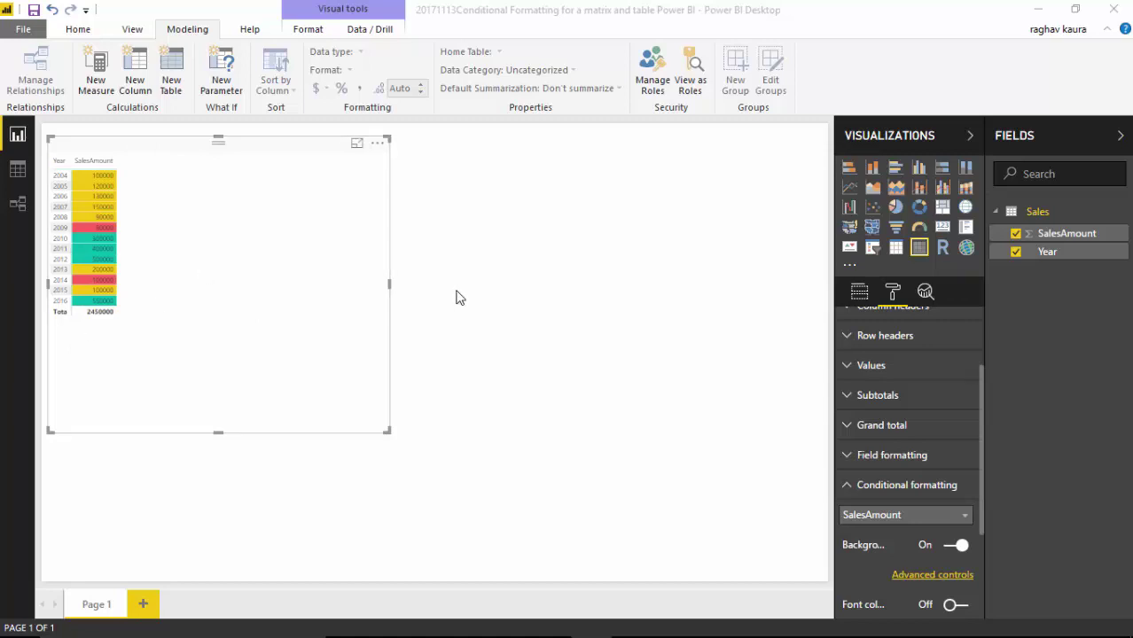
scroll(979, 373, up, 3)
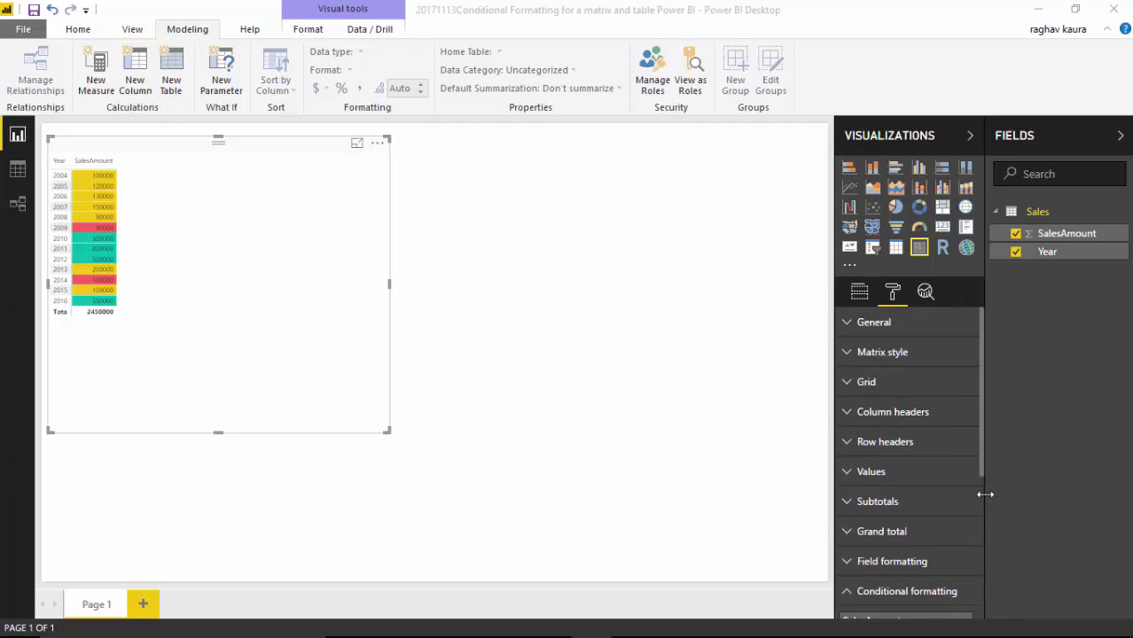
scroll(980, 469, down, 5)
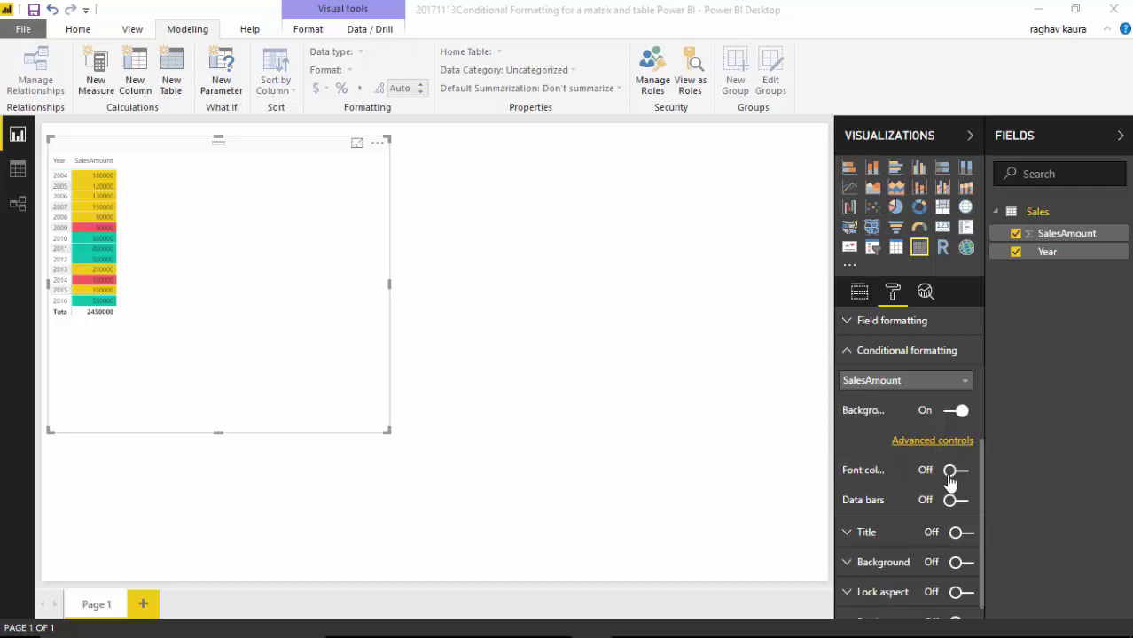
Turn SalesAmount's conditional font colour back on, preview Color by rules, then cancel the dialog.
click(951, 473)
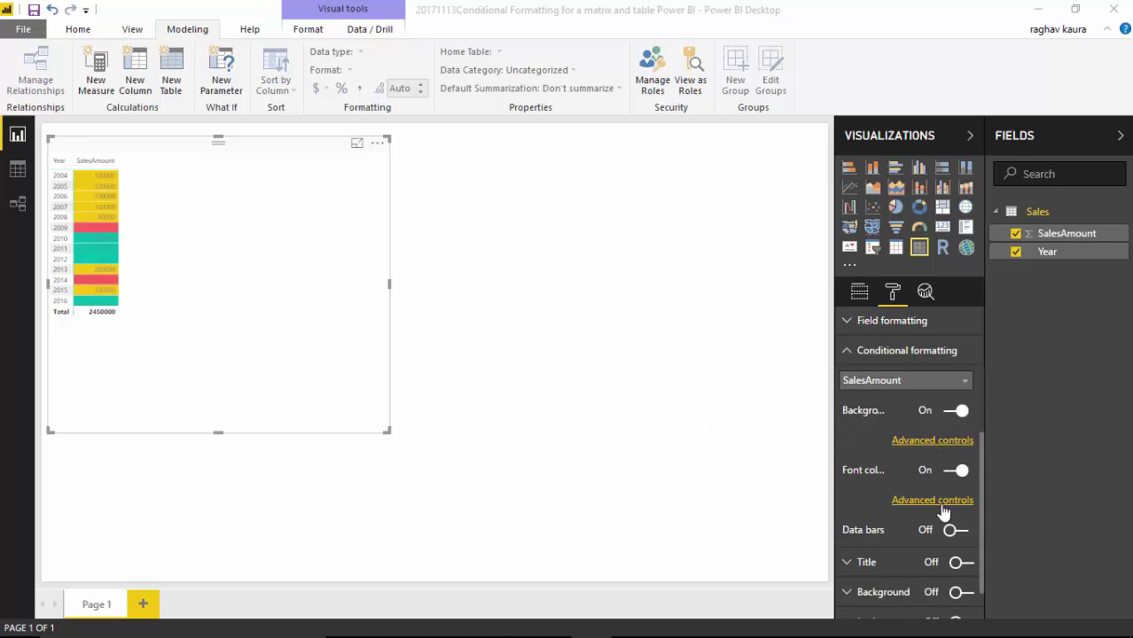
click(940, 502)
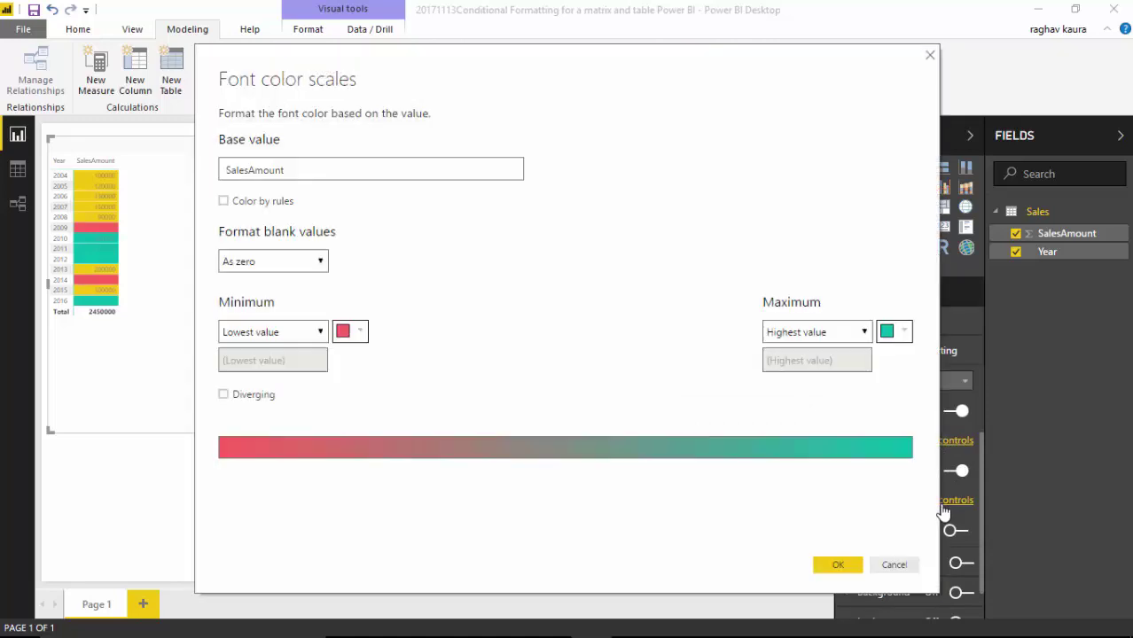
click(225, 202)
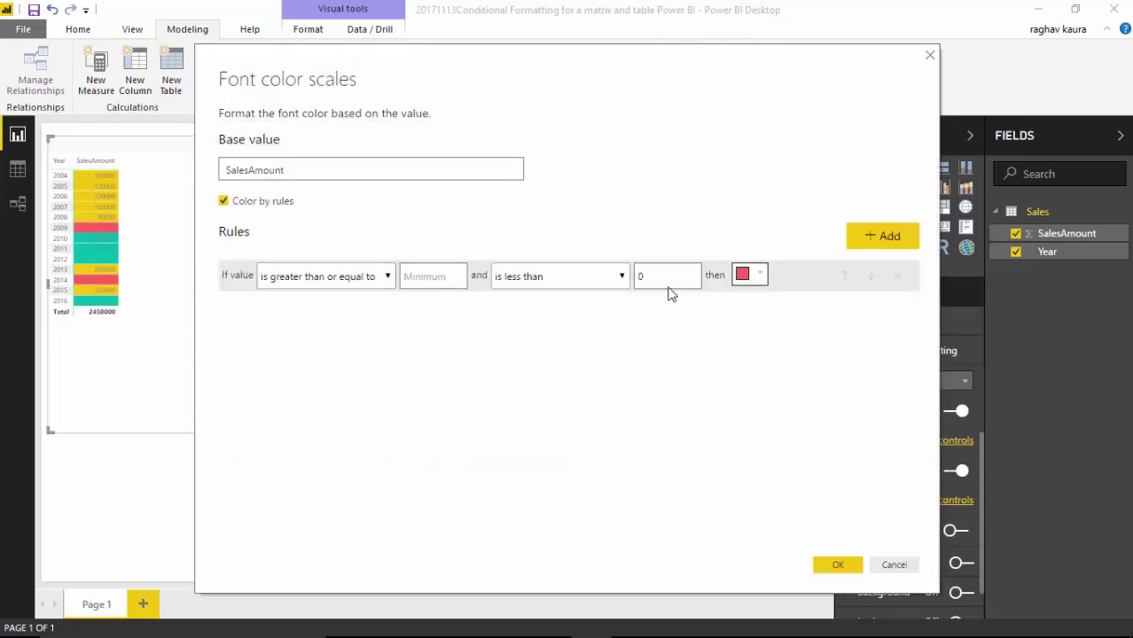
click(891, 563)
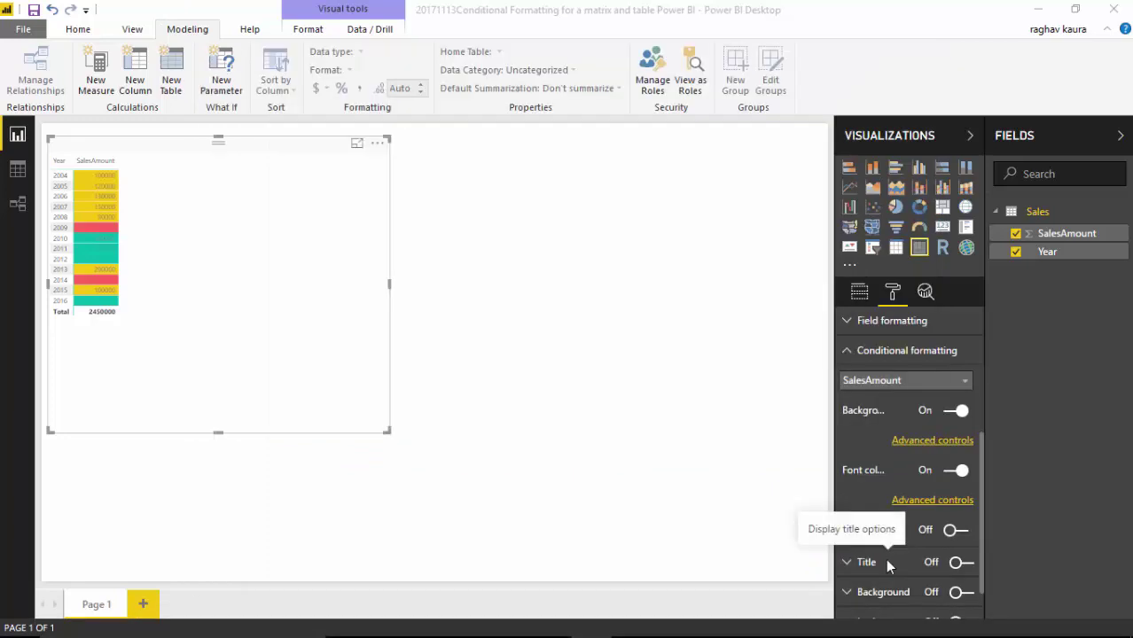